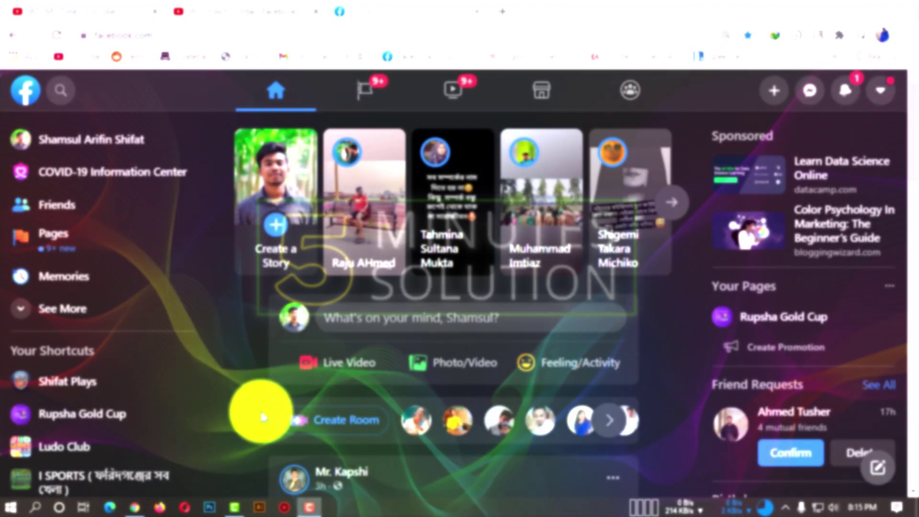
scroll(260, 411, "down", 2)
scroll(261, 411, "up", 2)
scroll(261, 411, "down", 3)
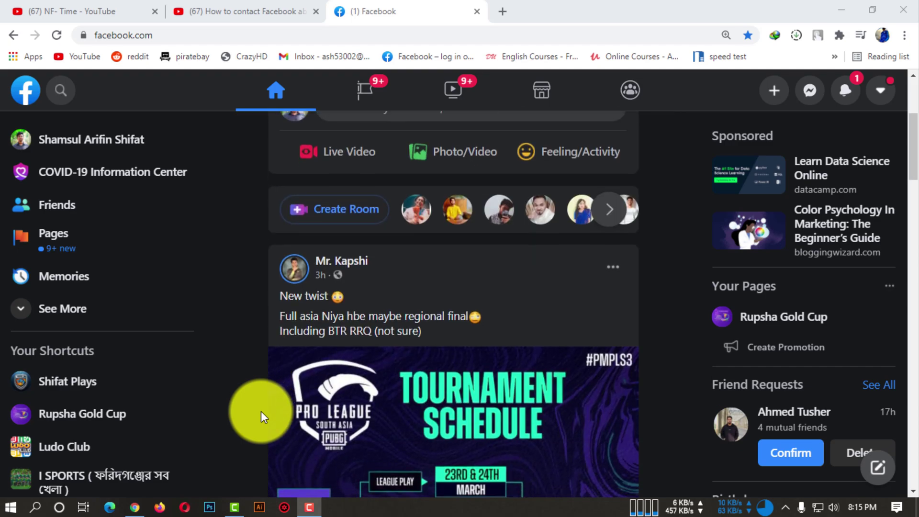
scroll(261, 412, "down", 2)
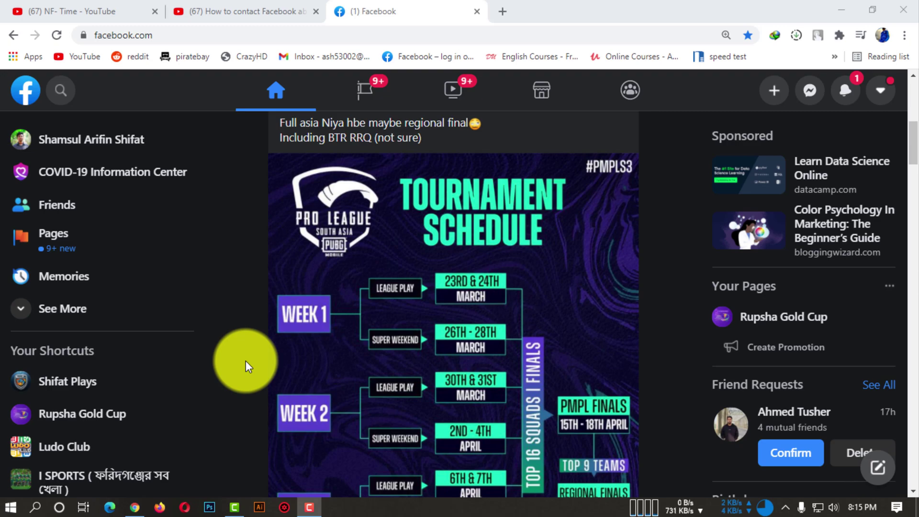
scroll(245, 360, "down", 3)
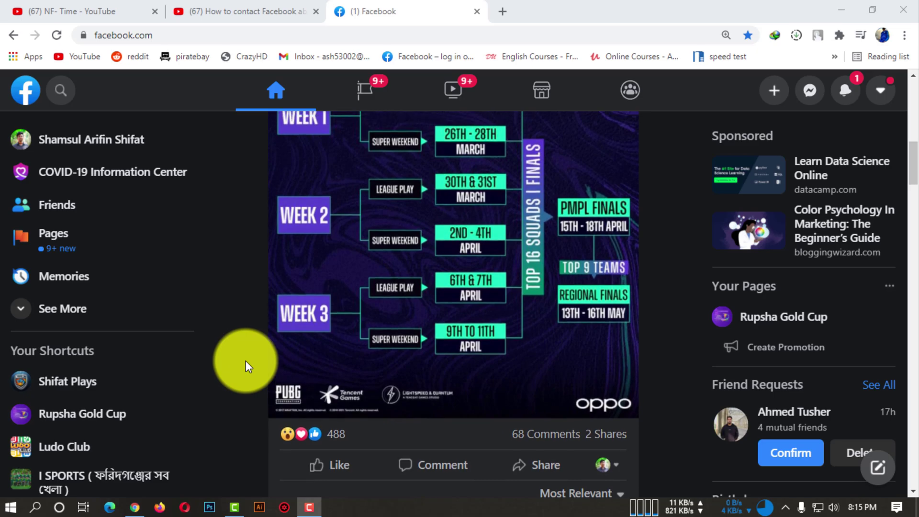
scroll(246, 361, "up", 3)
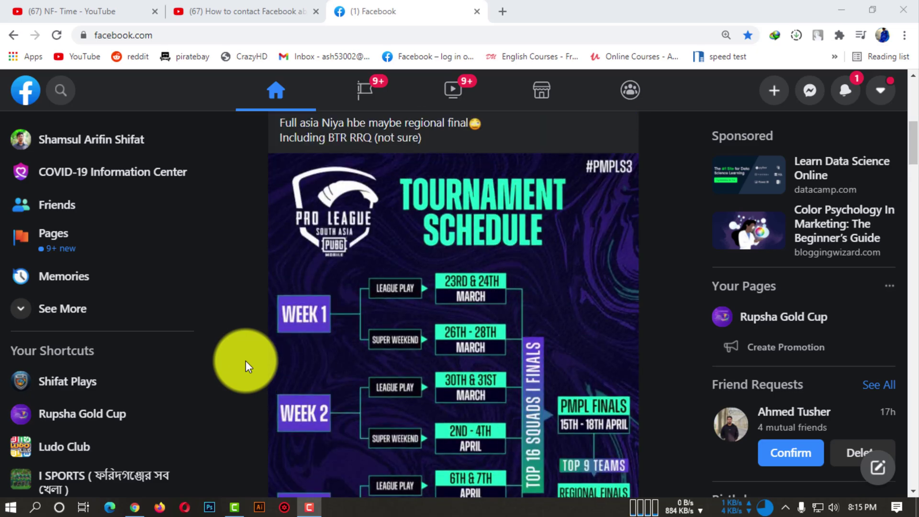
scroll(245, 360, "up", 1)
scroll(246, 360, "up", 5)
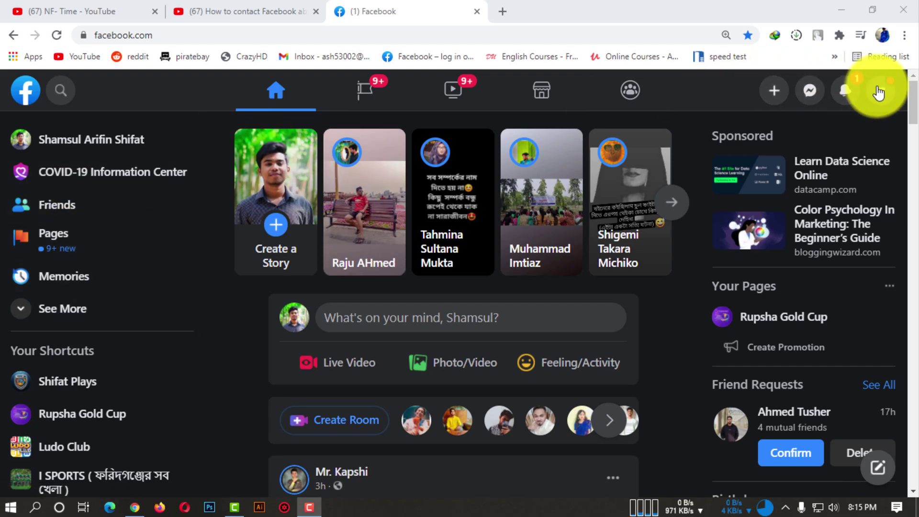
Open Report a Problem from the account menu's Help & Support section.
left_click(879, 90)
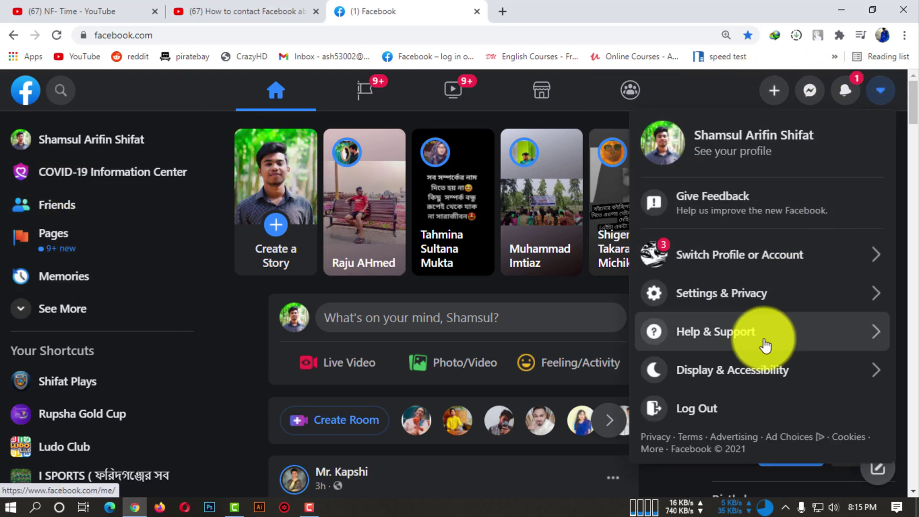
left_click(720, 337)
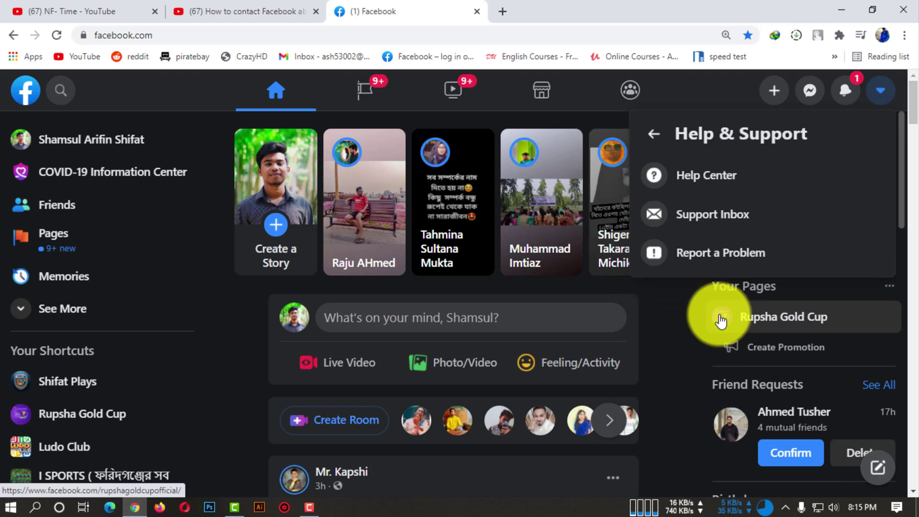
left_click(794, 255)
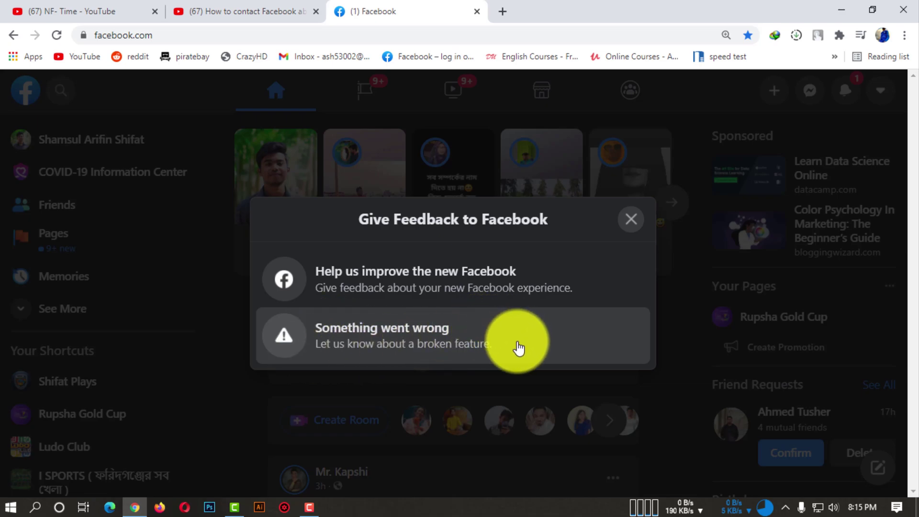
Choose 'Something went wrong' and set the problem area to Messenger.
left_click(519, 348)
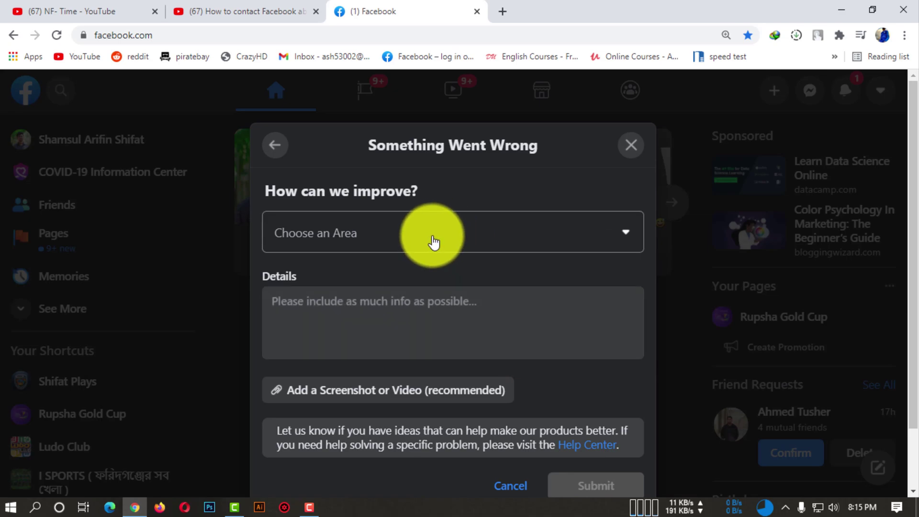
left_click(388, 240)
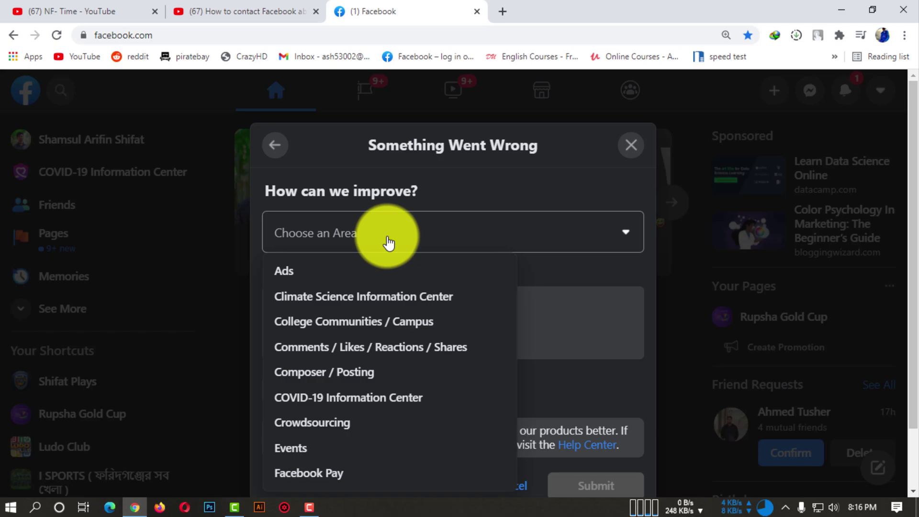
scroll(369, 333, "down", 3)
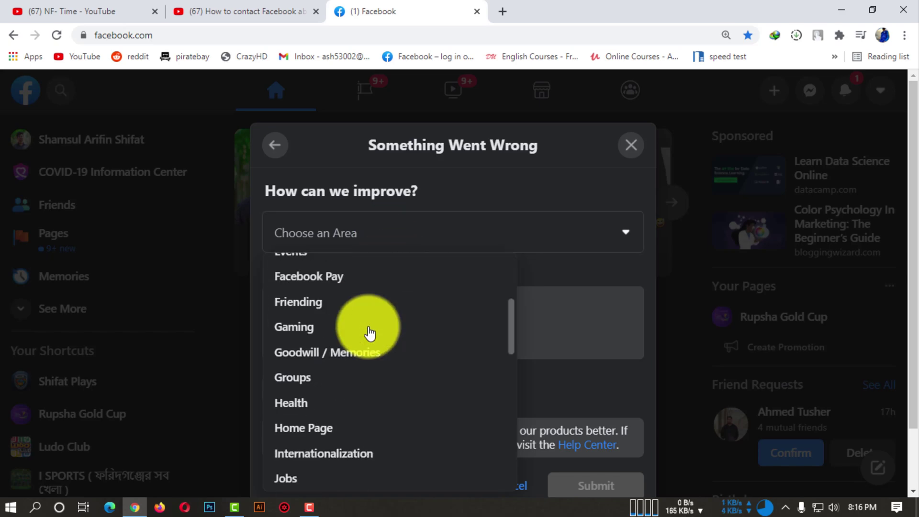
scroll(369, 332, "down", 2)
scroll(368, 332, "down", 1)
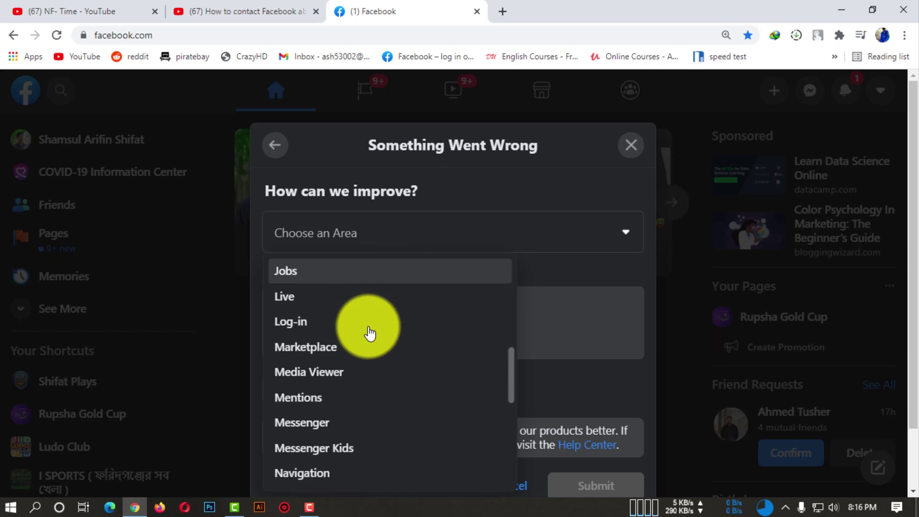
scroll(352, 339, "down", 1)
left_click(349, 353)
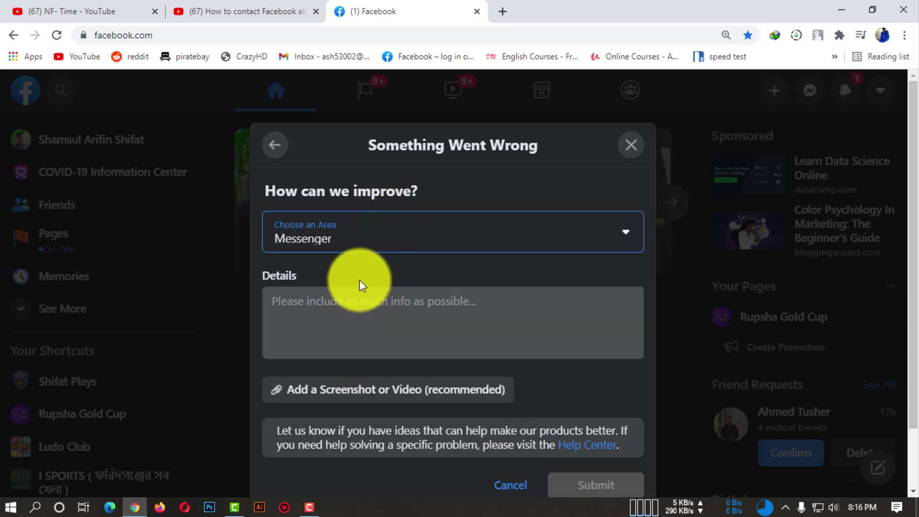
Enter 'My messenger is not working properly' in the report's Details box.
left_click(351, 305)
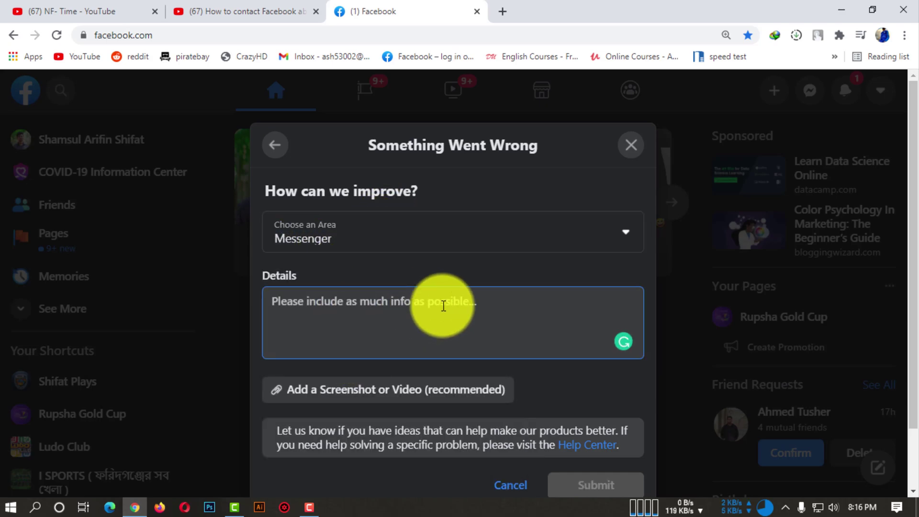
type("M")
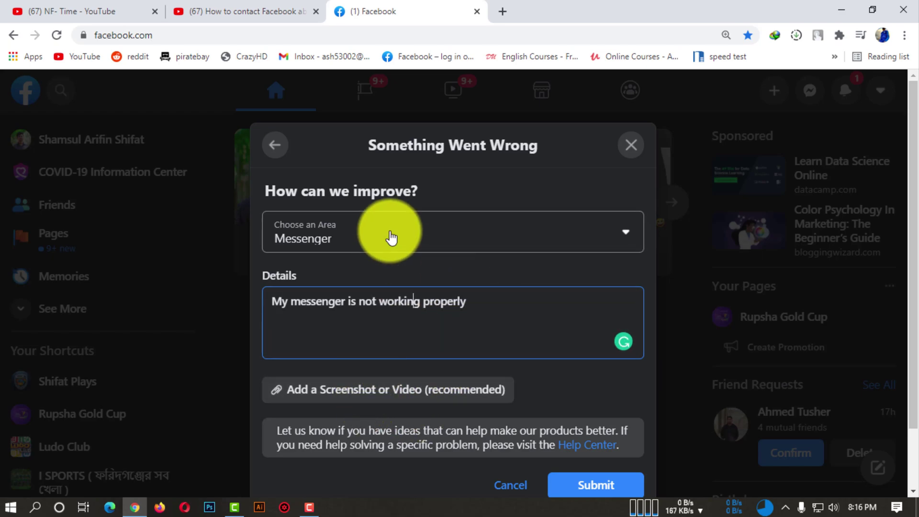
Attach Screenshot (2) to the Messenger problem report.
left_click(400, 404)
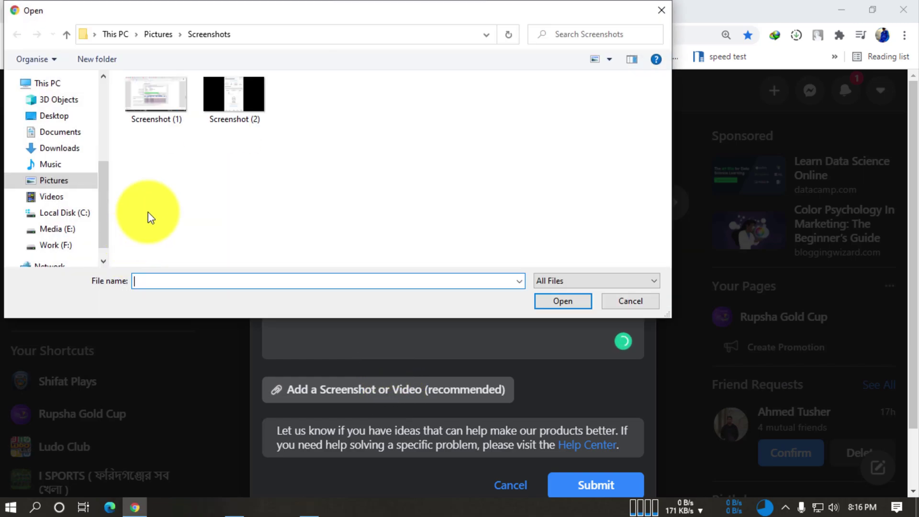
double_click(237, 97)
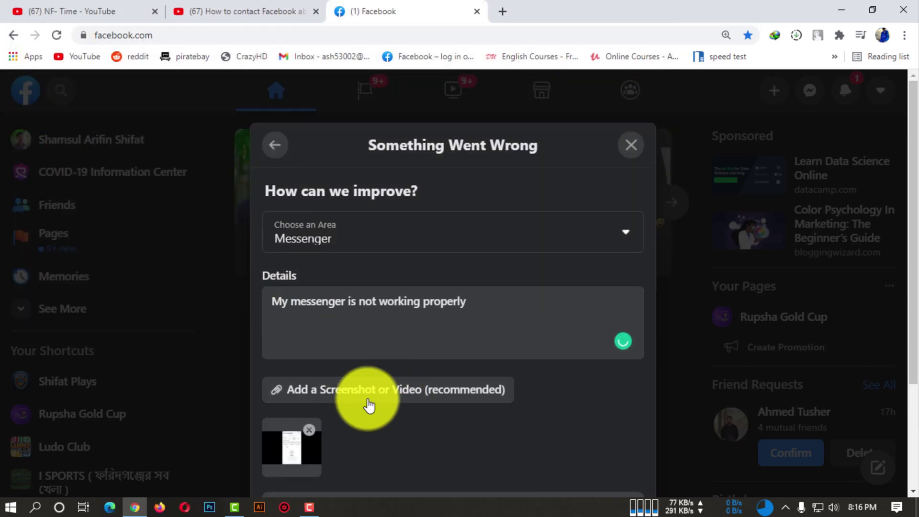
scroll(367, 315, "down", 2)
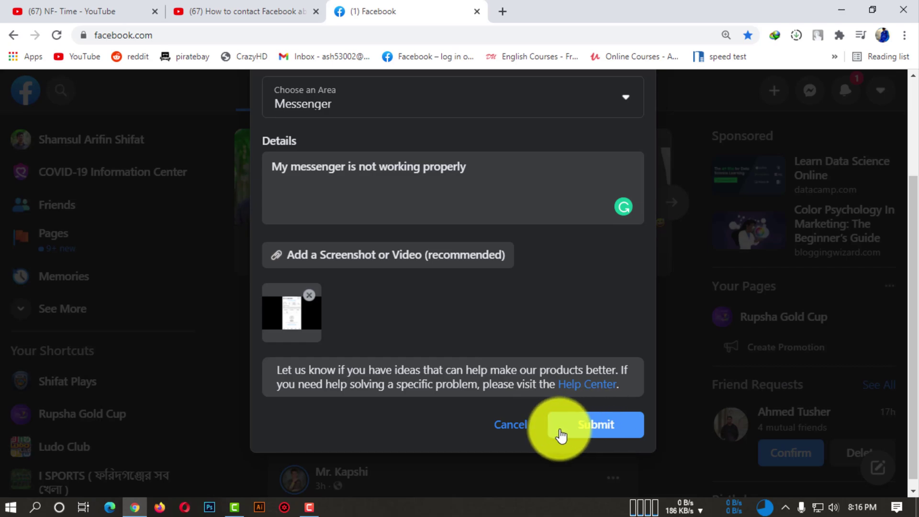
Cancel the unsent report and open Support Inbox from Help & Support.
left_click(522, 437)
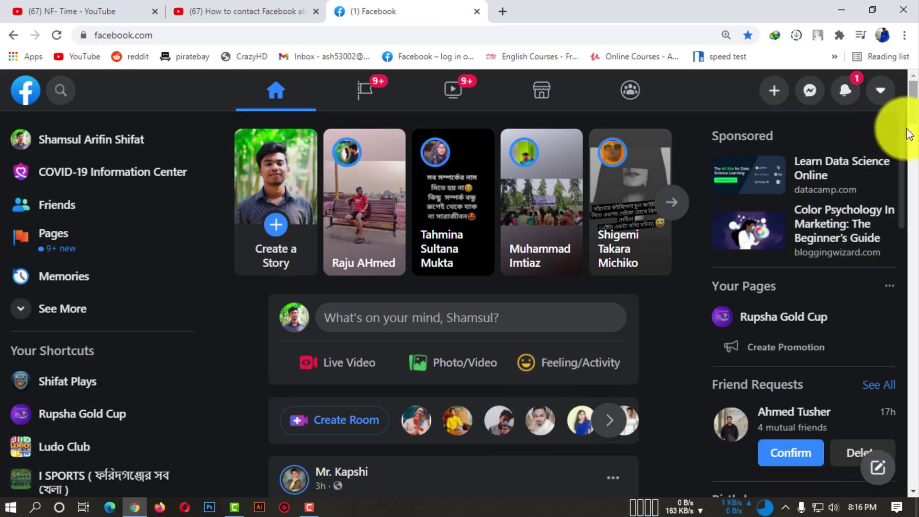
left_click(882, 93)
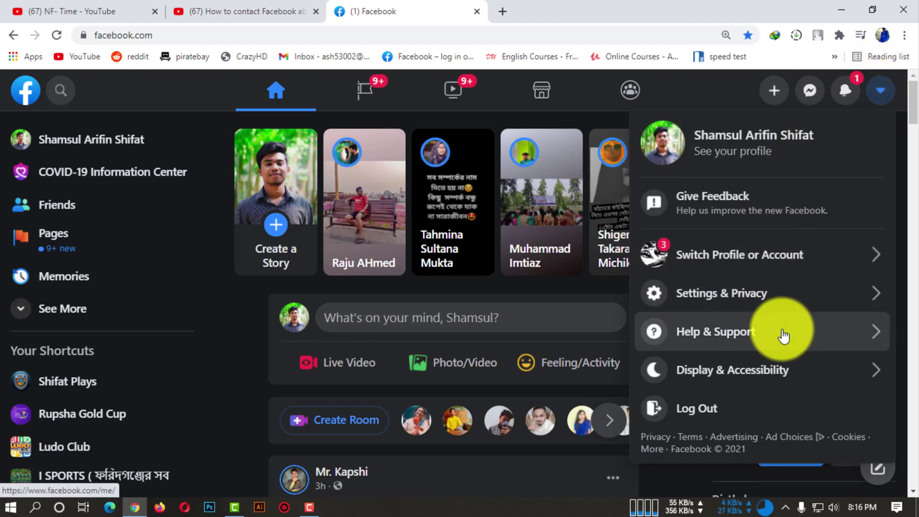
left_click(784, 339)
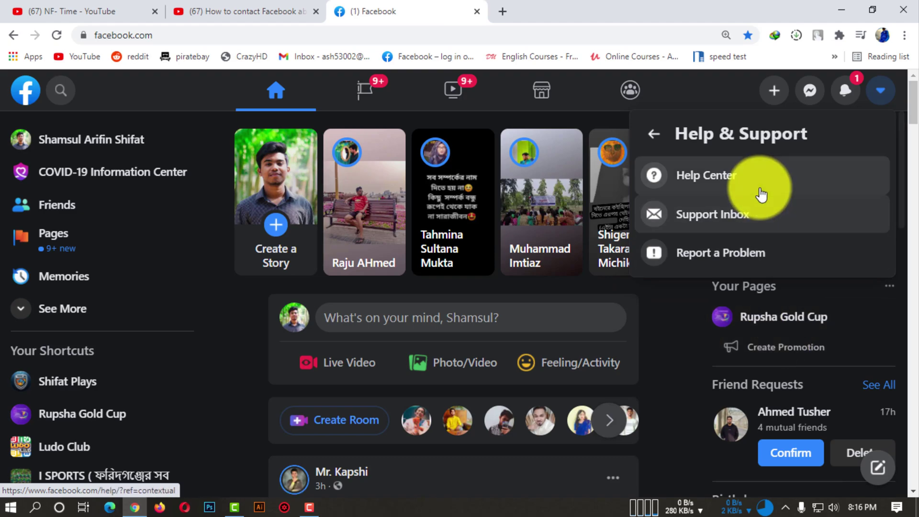
left_click(770, 219)
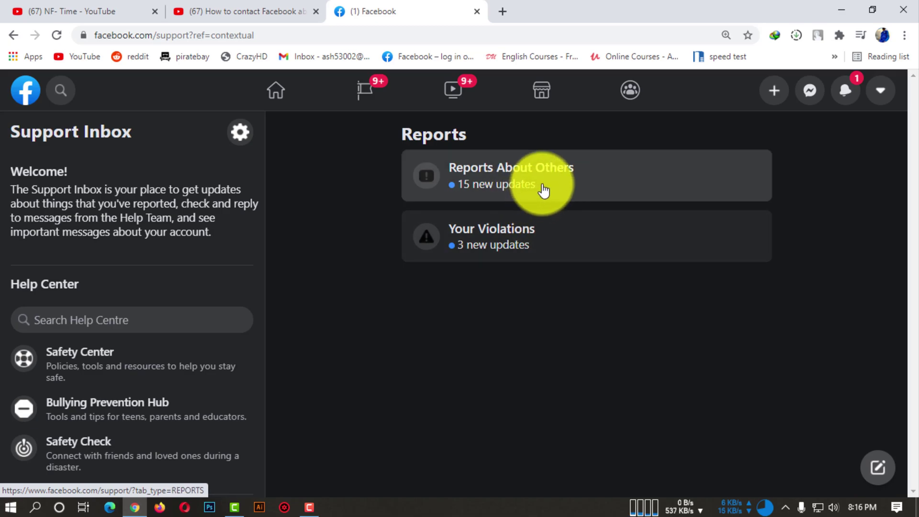
left_click(533, 238)
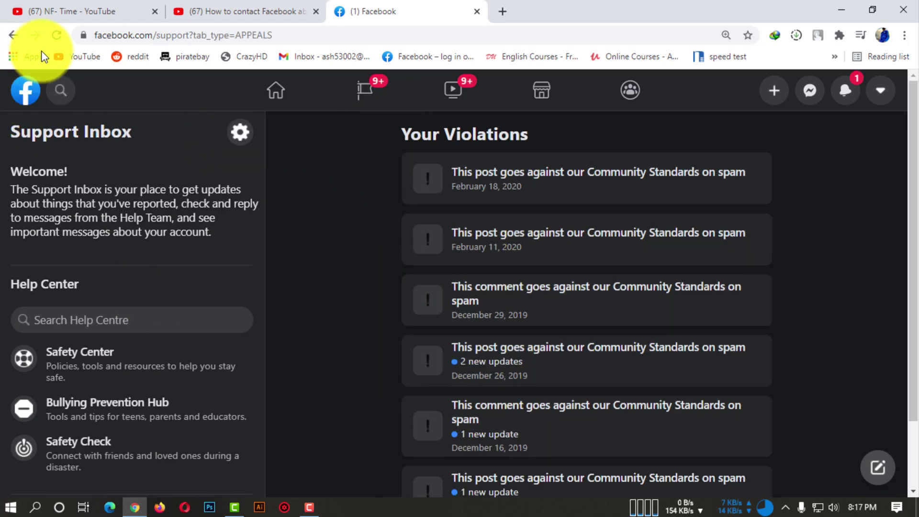
left_click(19, 38)
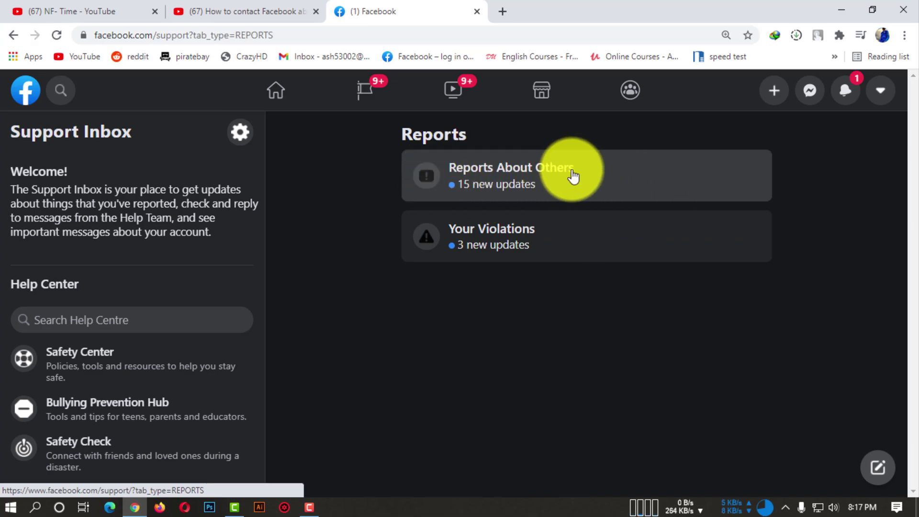
Read the Support Message on the first hate speech report, then return to Reports About Others.
left_click(573, 177)
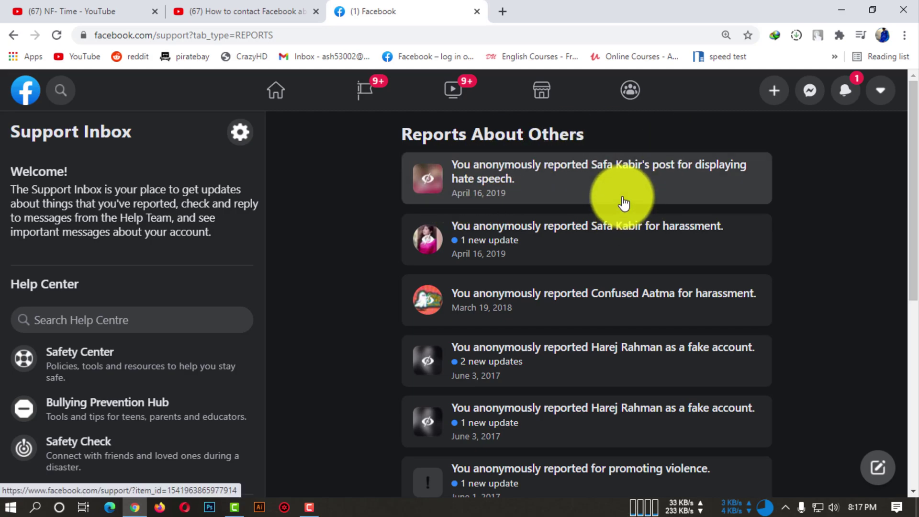
left_click(533, 181)
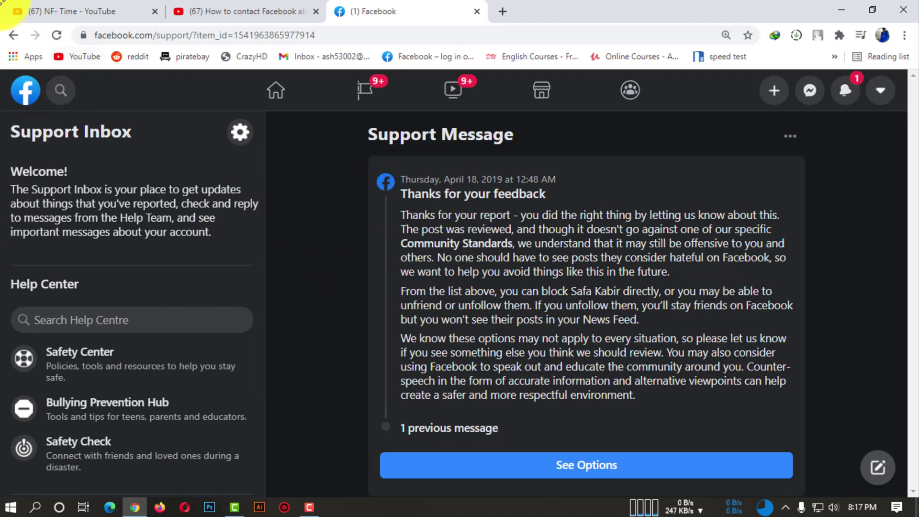
left_click(10, 36)
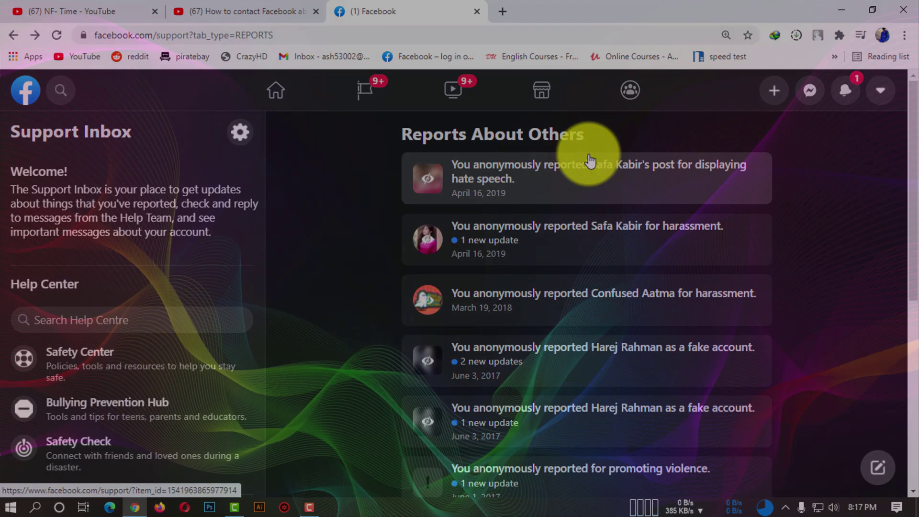